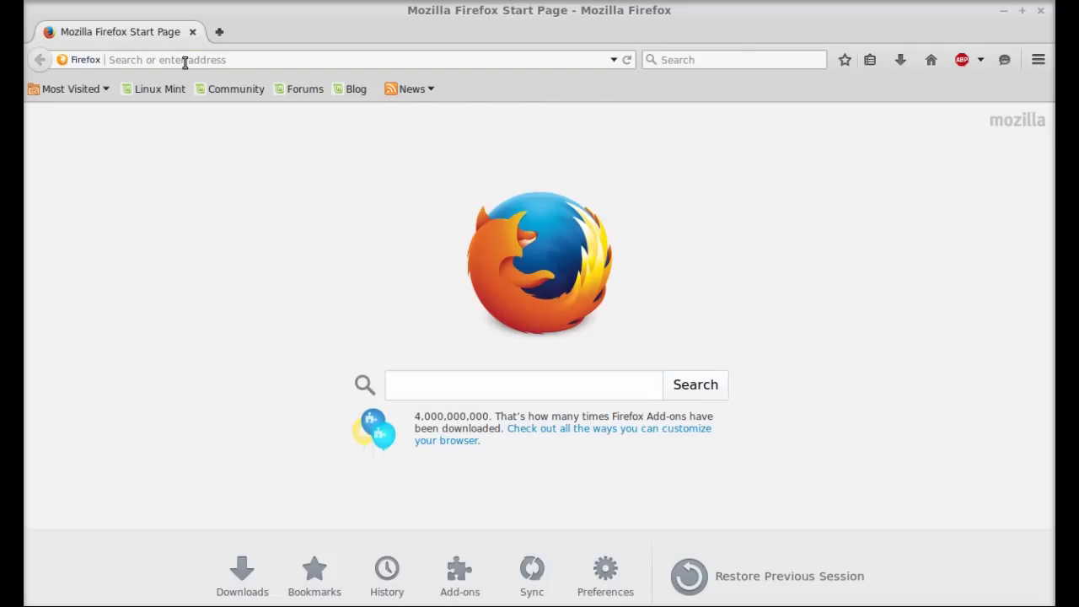
Go to popcorntime.io and download the 32-bit Linux Beta 3.7 archive, saving Popcorn-Time-0.3.7.2-Linux32.tar.xz
text(popcorntime)
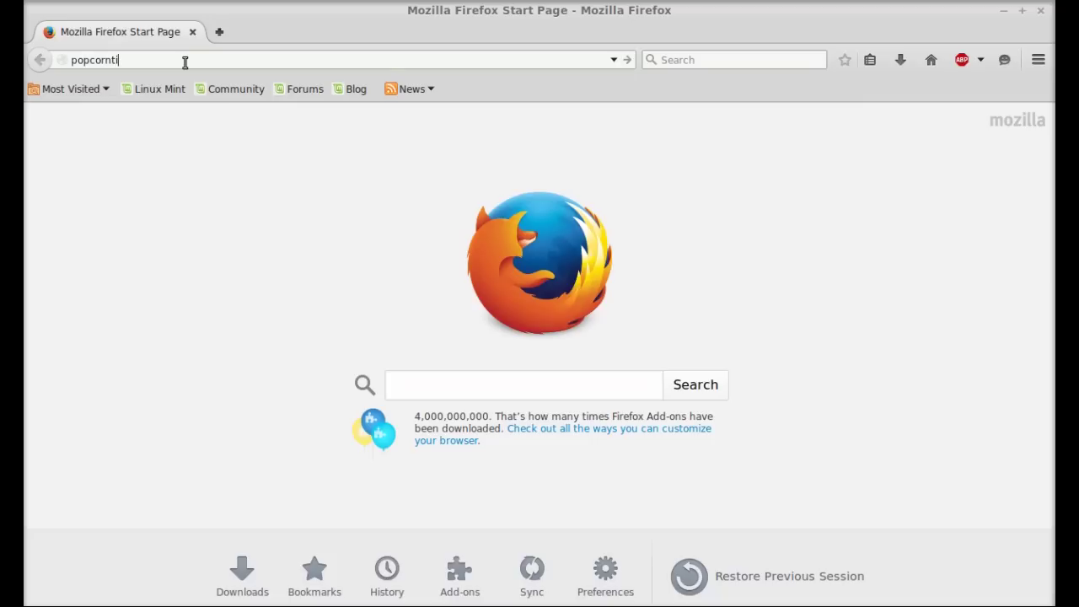
text(.io)
key(Return)
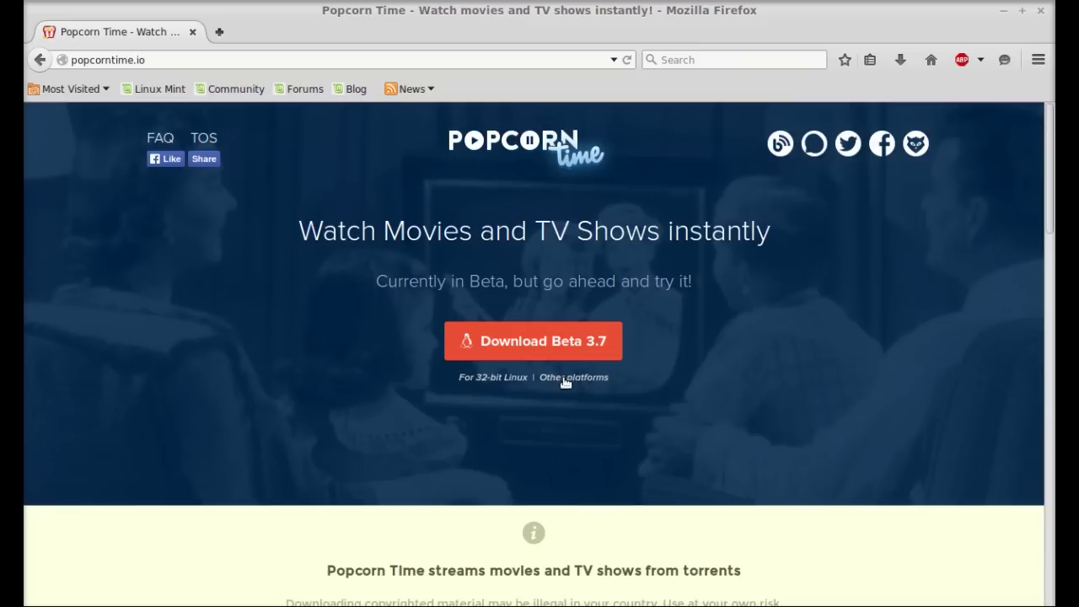
click(544, 344)
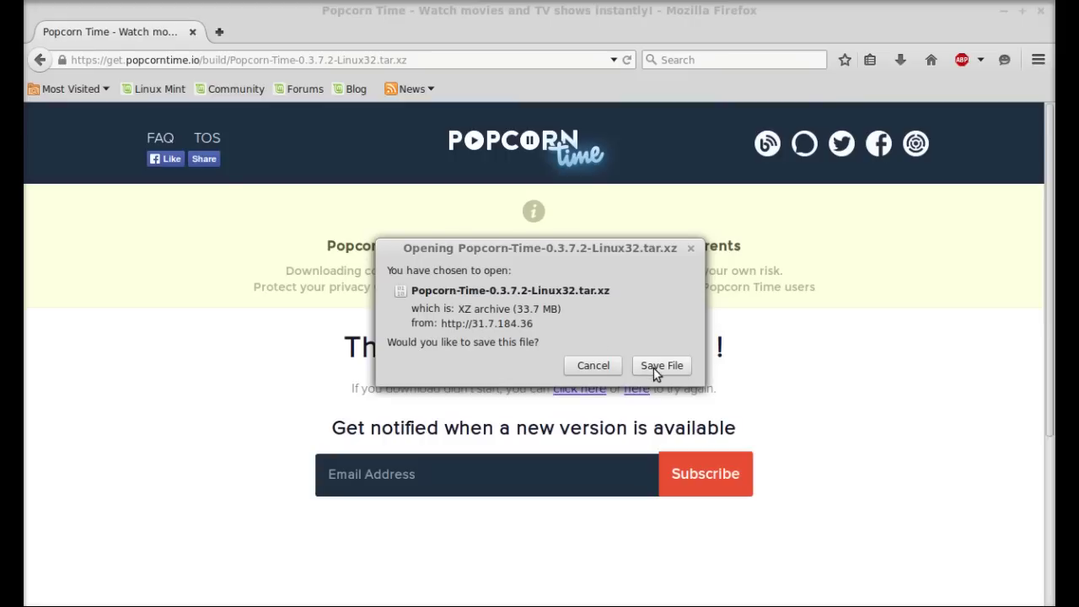
click(655, 369)
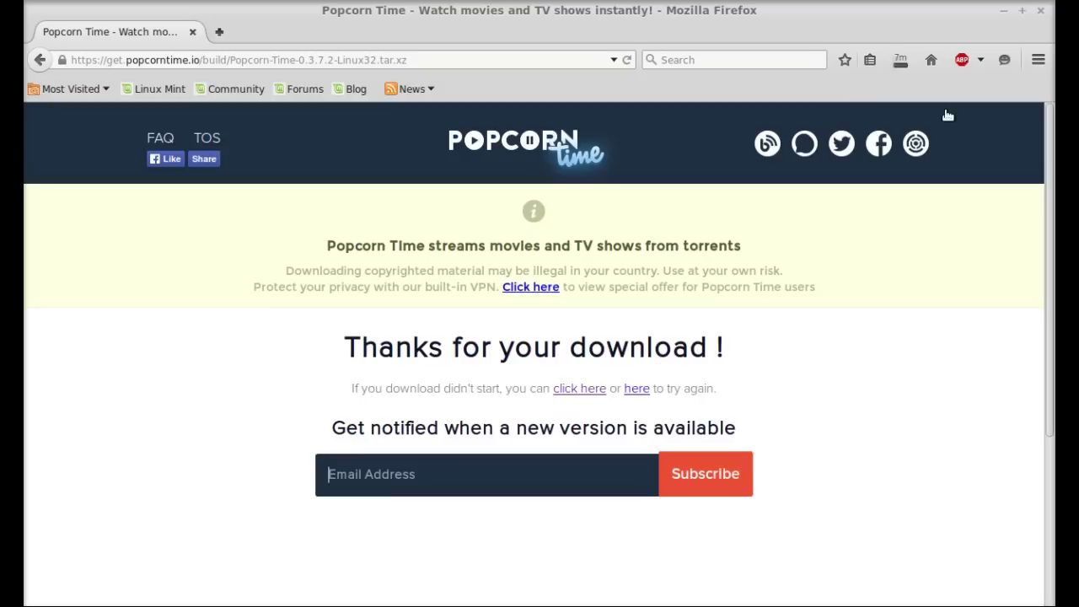
Check the archive's download progress and read the page's notice about downloading copyrighted material
click(902, 59)
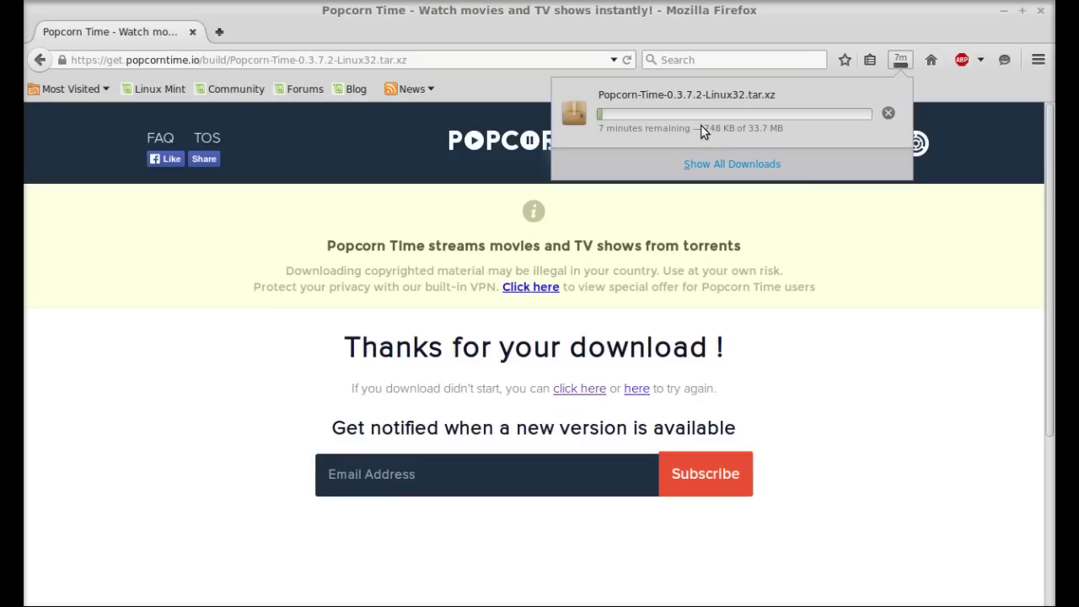
click(848, 26)
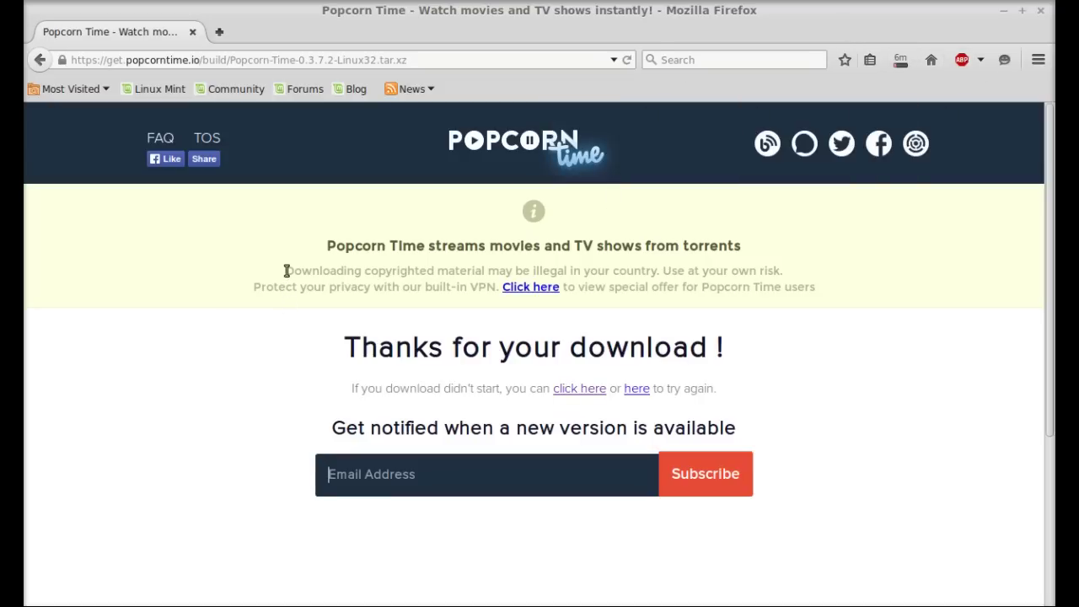
drag(287, 270, 785, 274)
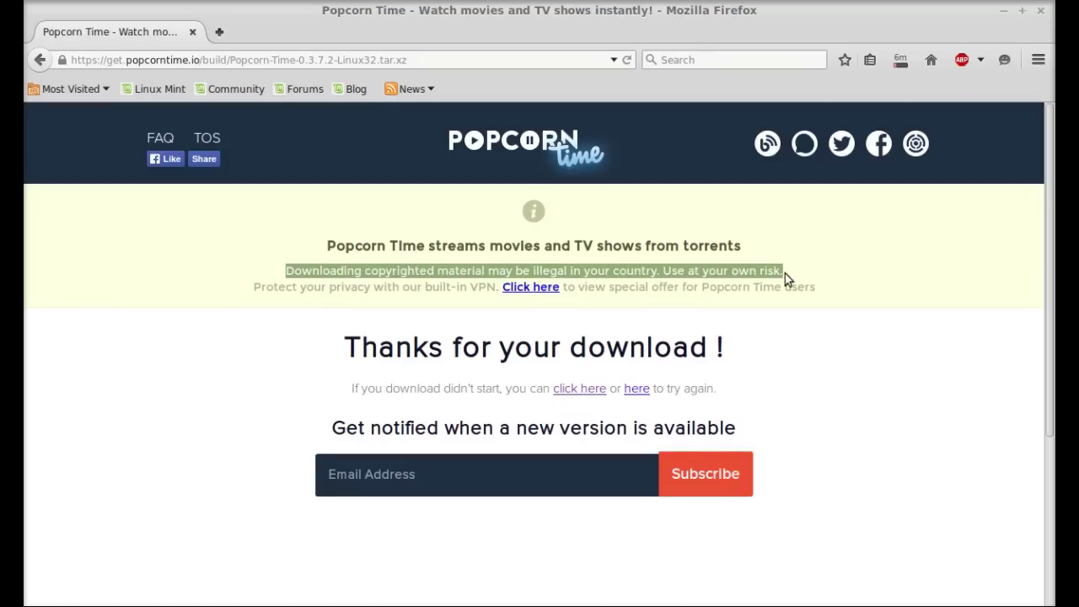
click(422, 310)
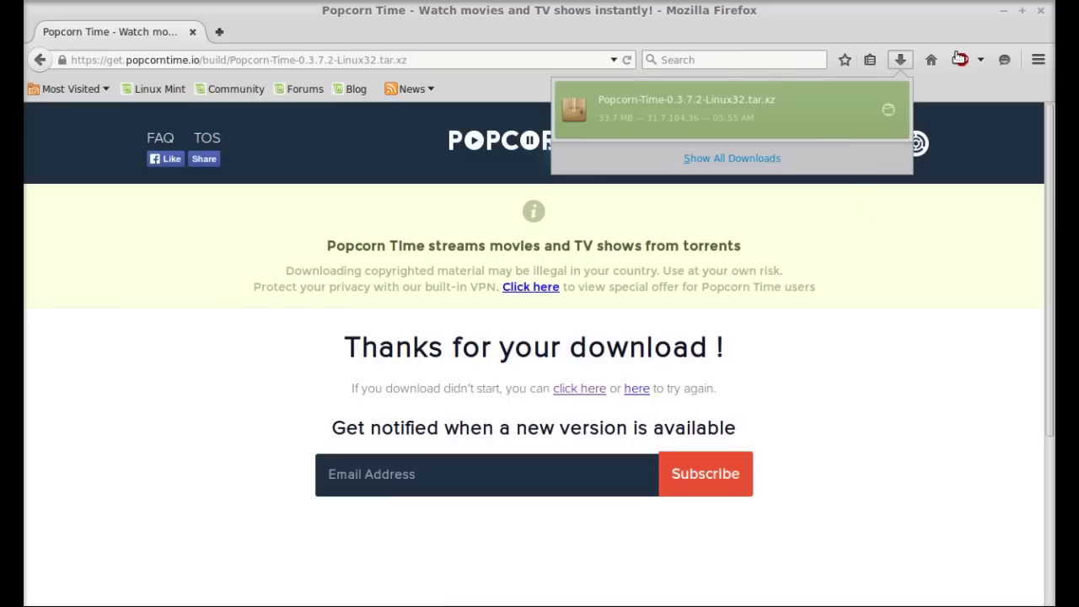
Close the browser and extract Popcorn-Time-0.3.7.2-Linux32.tar.xz in place inside the home directory's Downloads folder
click(1044, 14)
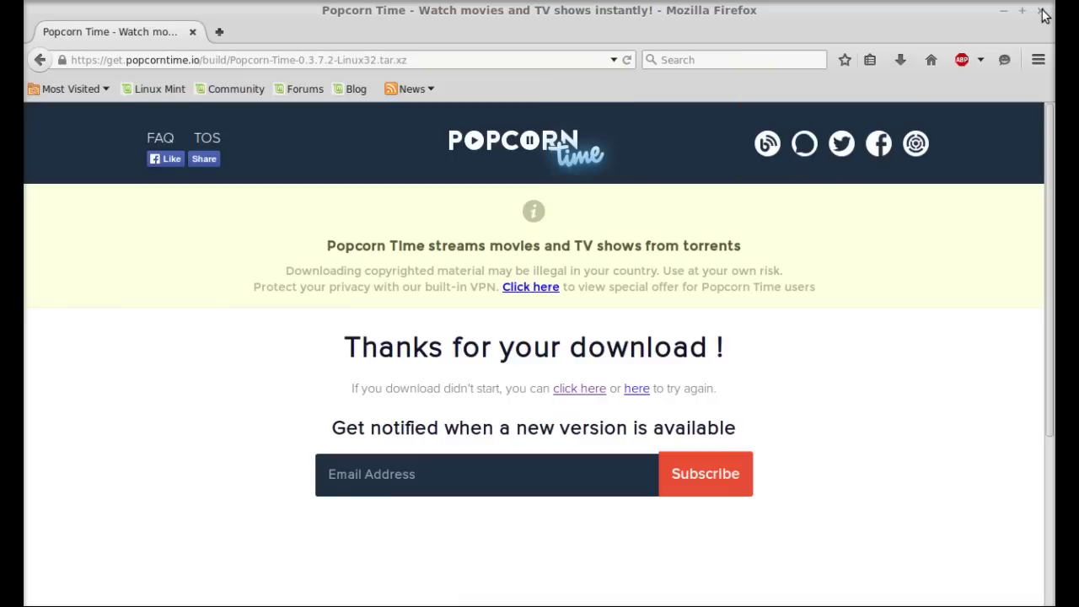
click(1043, 11)
double_click(93, 158)
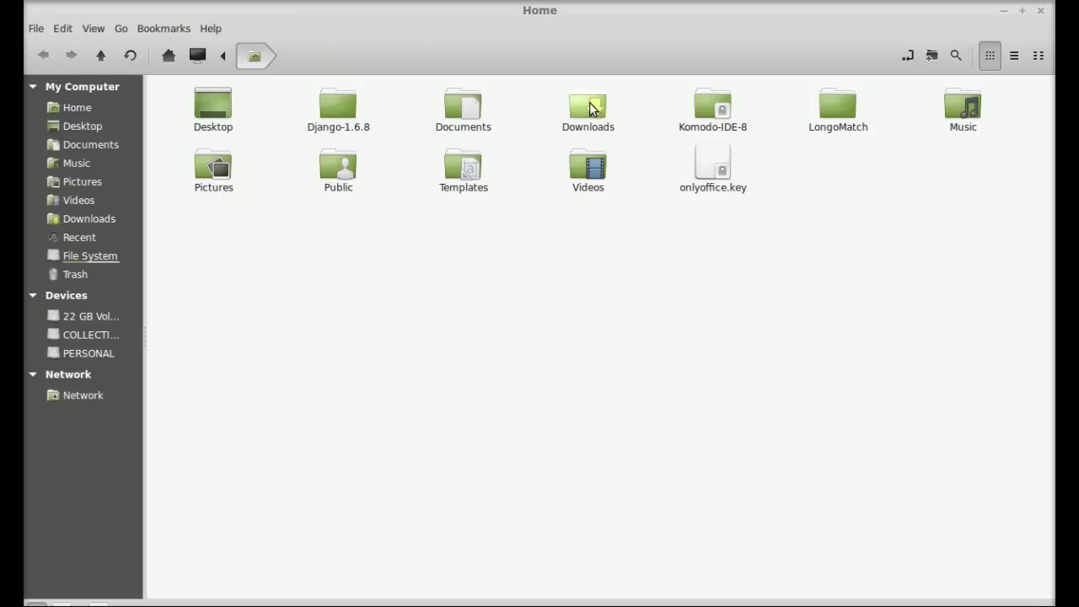
double_click(589, 107)
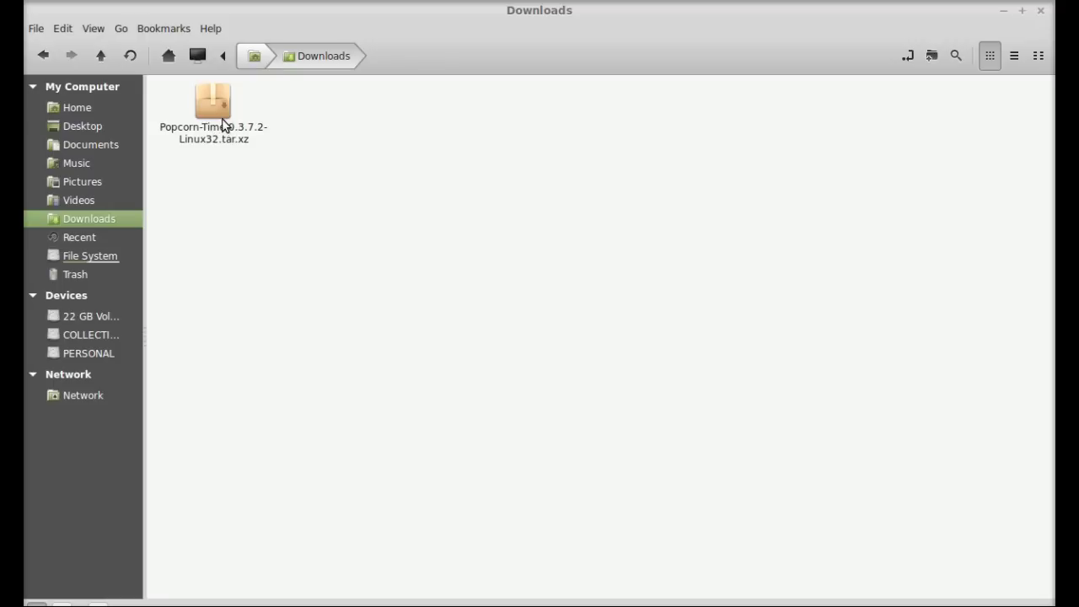
right_click(222, 122)
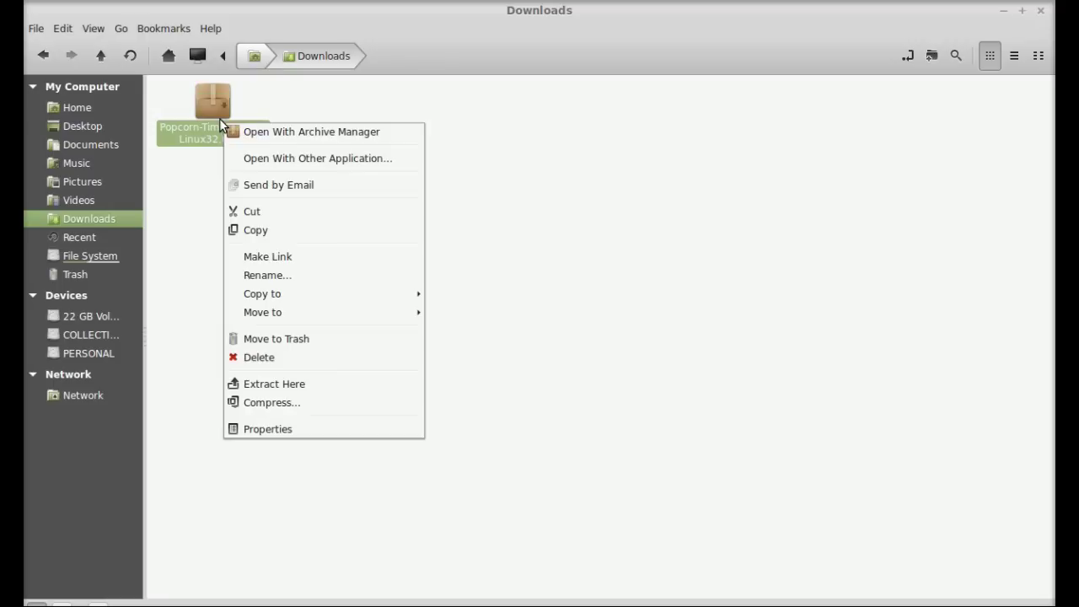
click(300, 384)
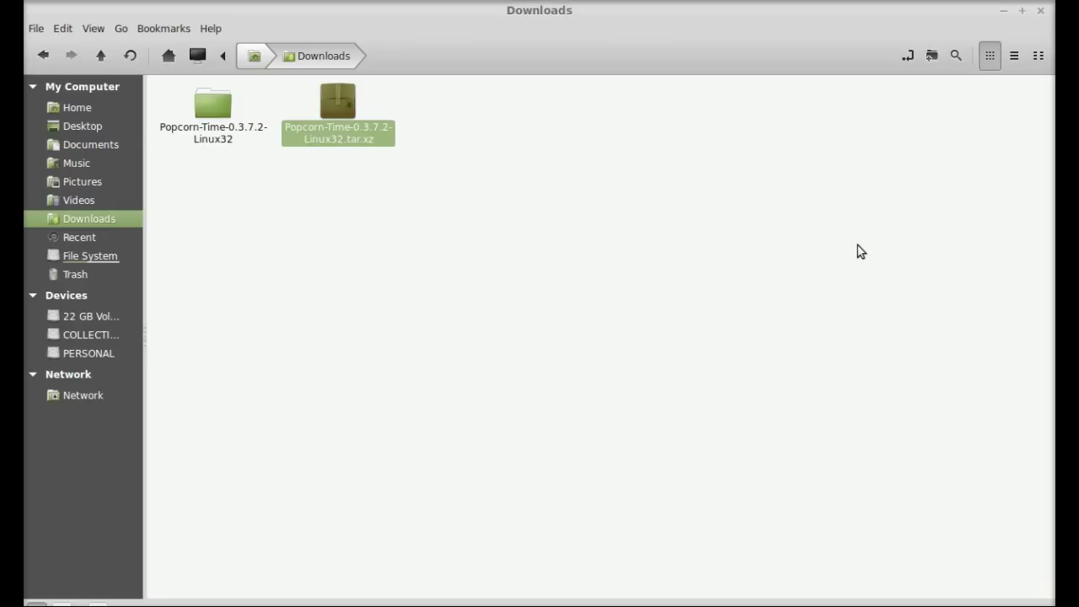
Launch Popcorn-Time from the extracted Popcorn-Time-0.3.7.2-Linux32 folder and accept its terms of service
click(434, 255)
double_click(195, 109)
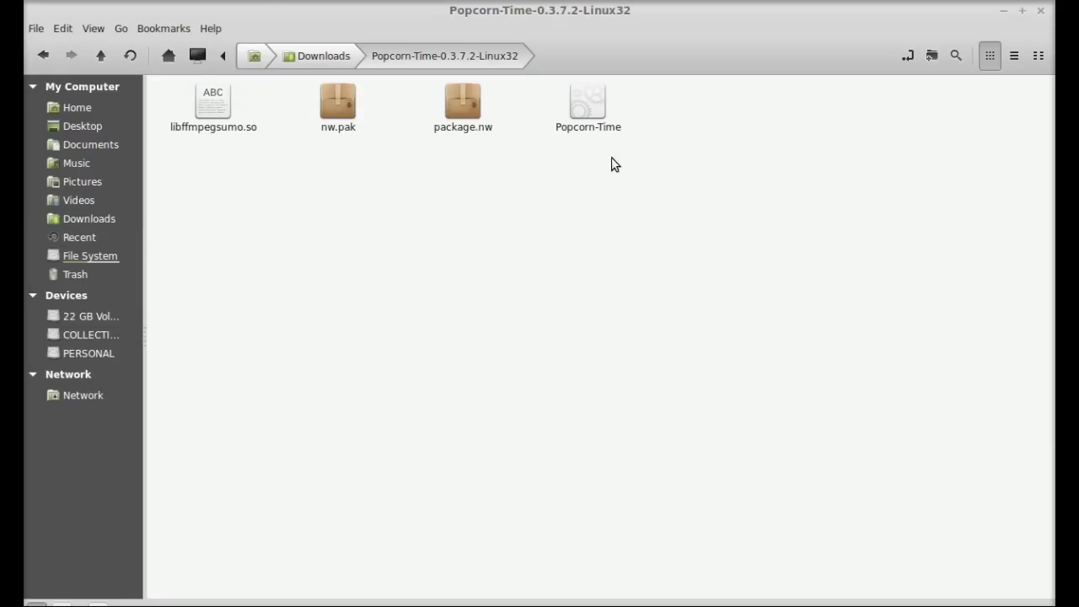
click(590, 114)
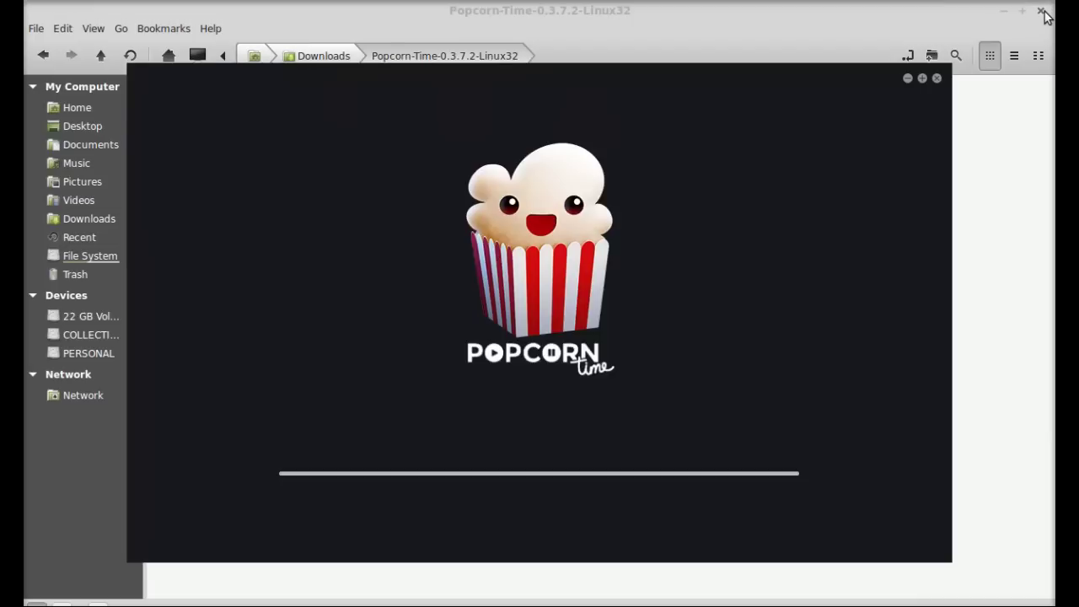
click(1042, 11)
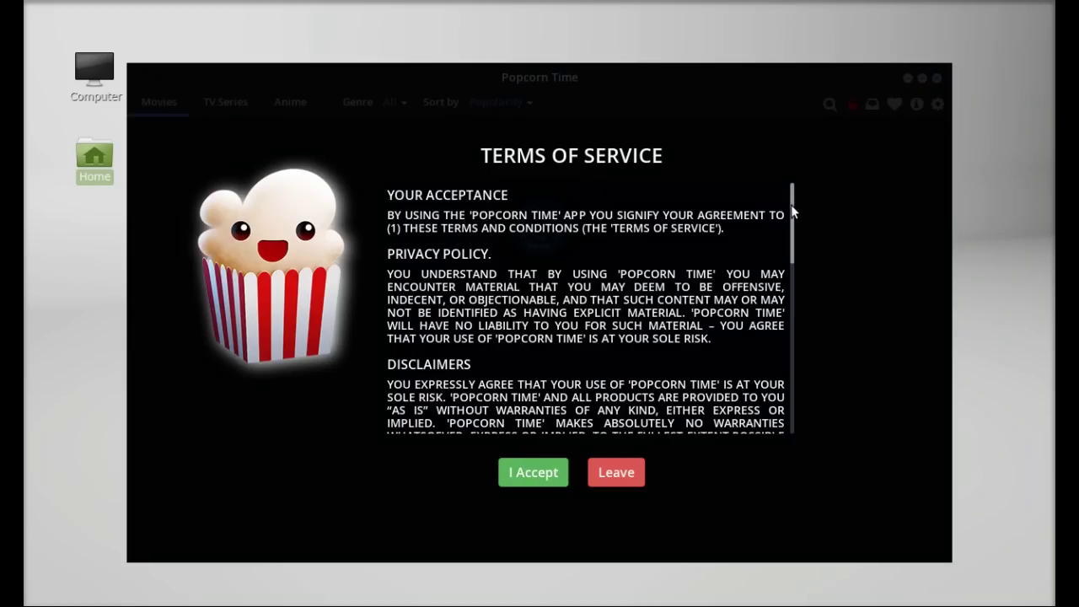
click(533, 477)
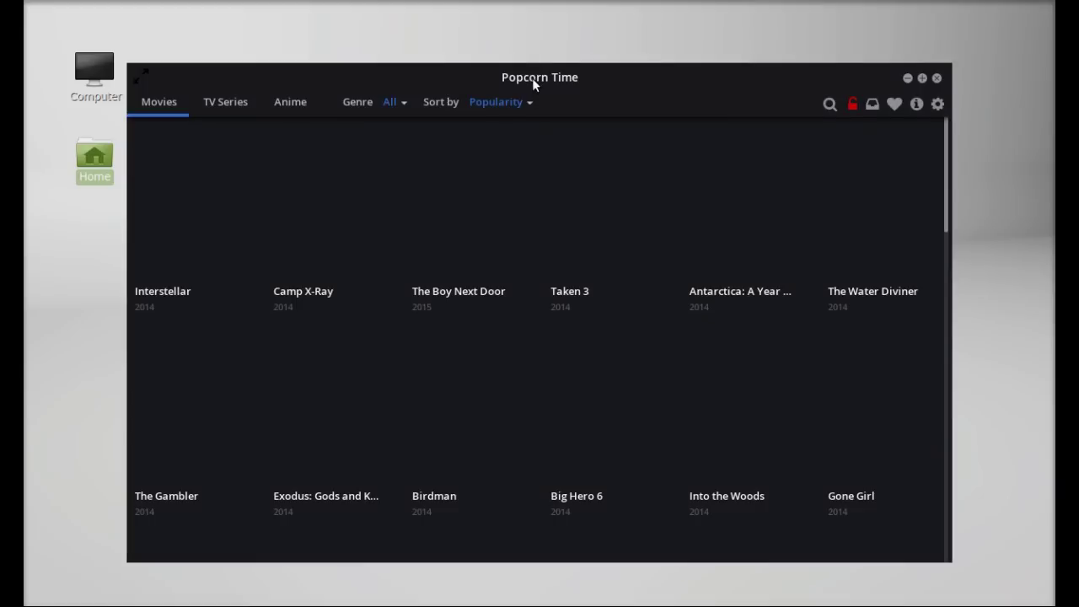
drag(532, 77, 569, 75)
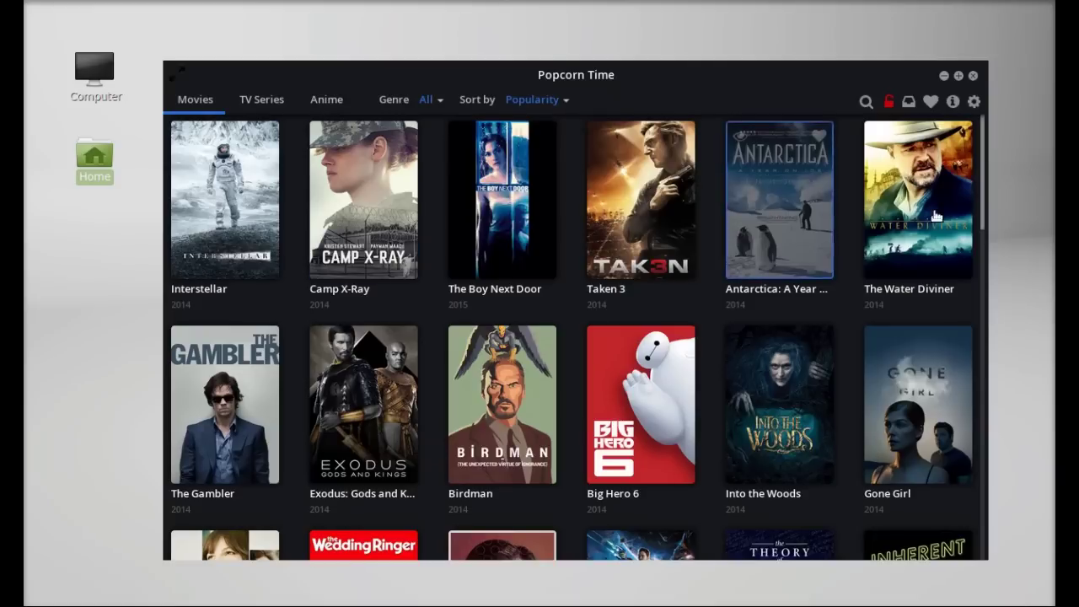
Look through the TV Series and Anime catalogues, then return to the Movies catalogue
click(254, 105)
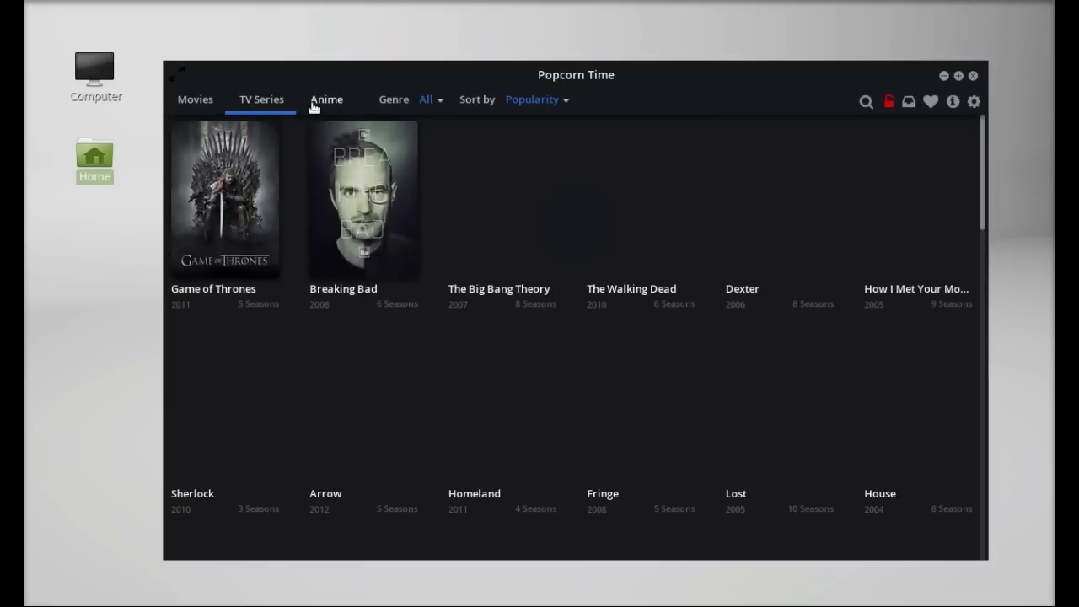
click(326, 100)
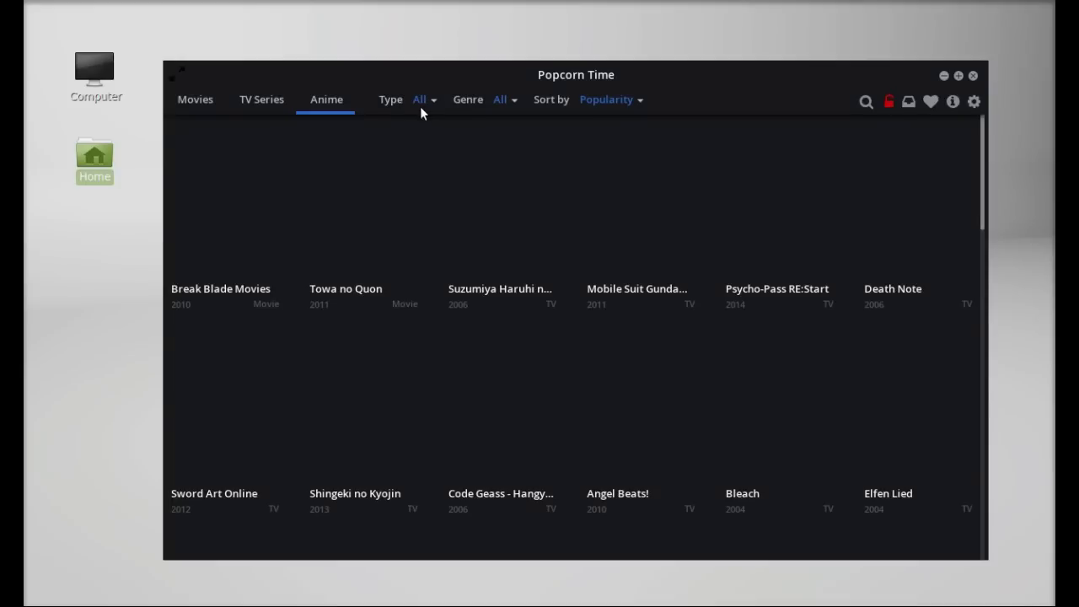
click(593, 102)
click(201, 108)
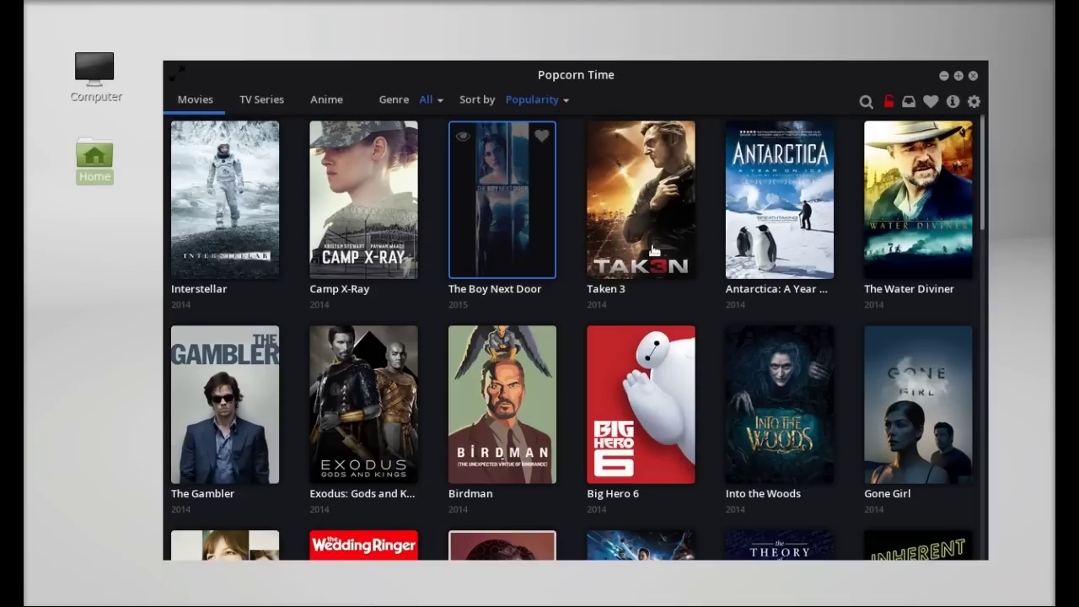
Search the movies for "apollo 13" and open the details of Apollo 13
click(866, 103)
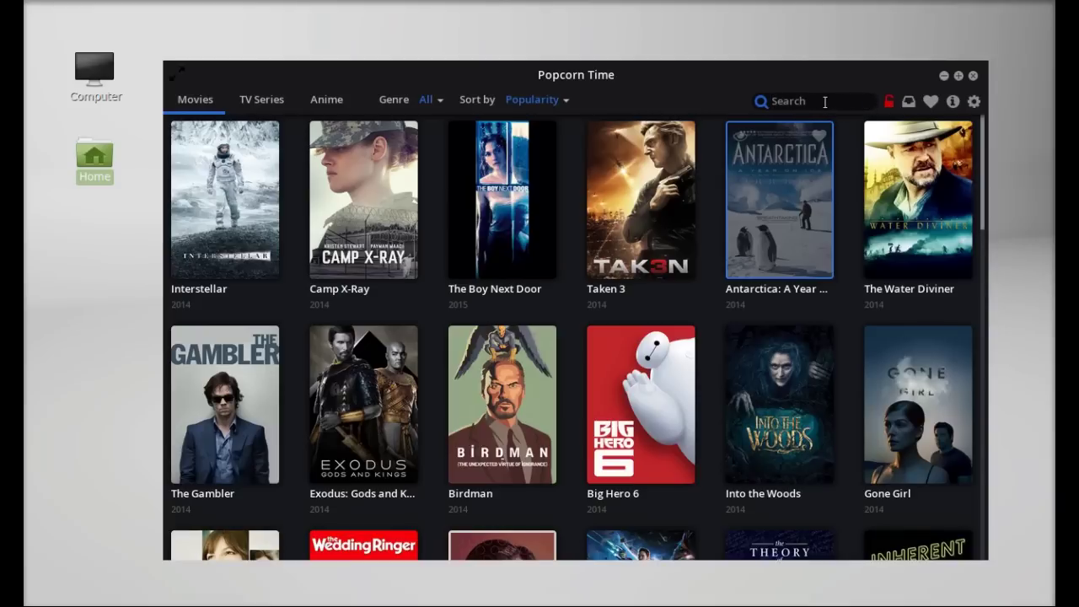
text(apollo 13)
key(Return)
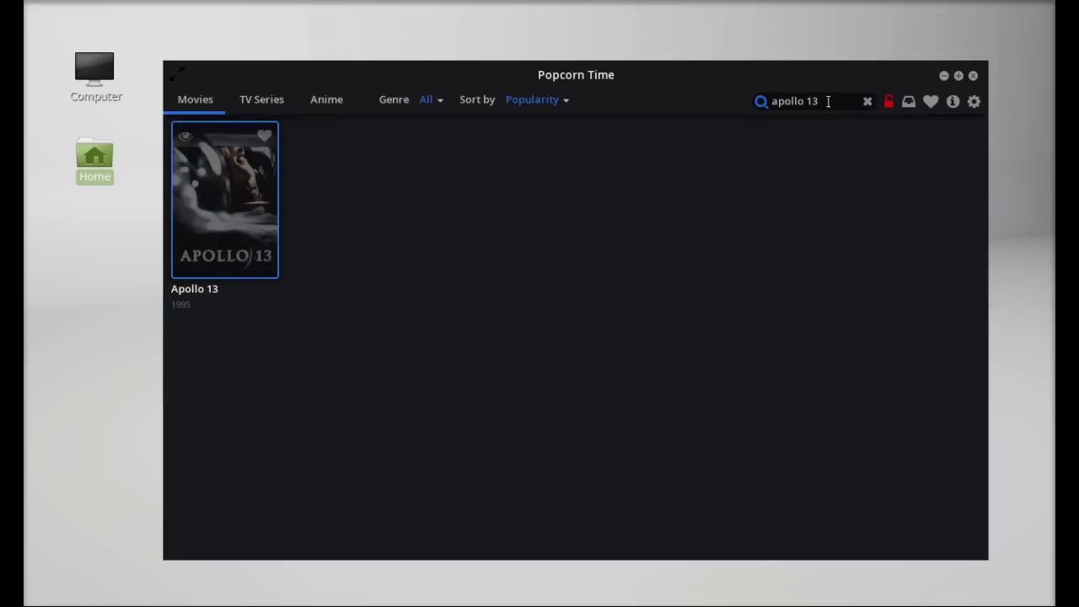
click(243, 194)
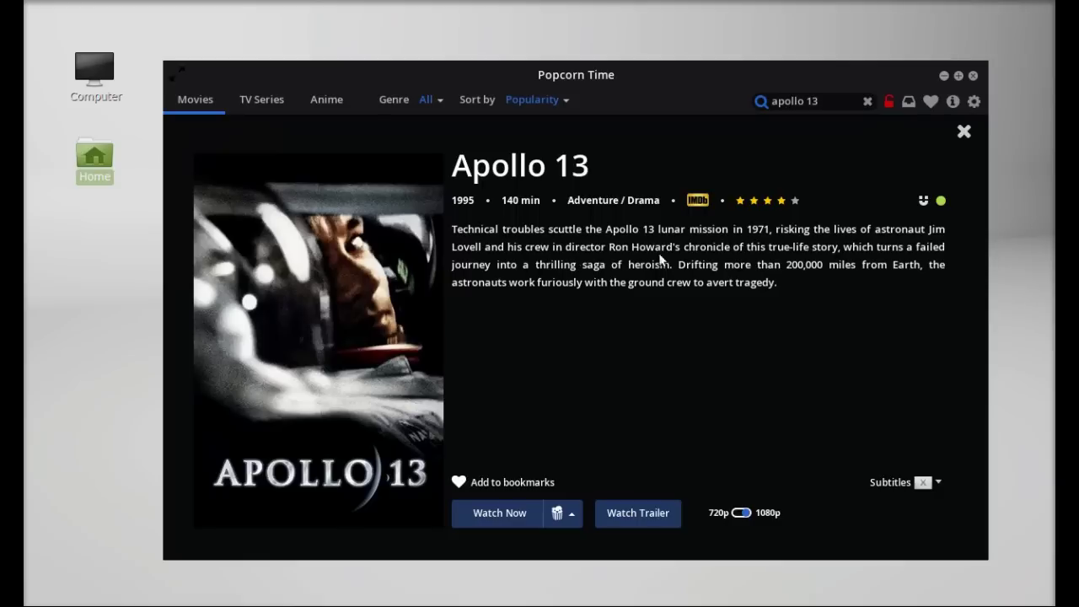
mouse_move(794, 205)
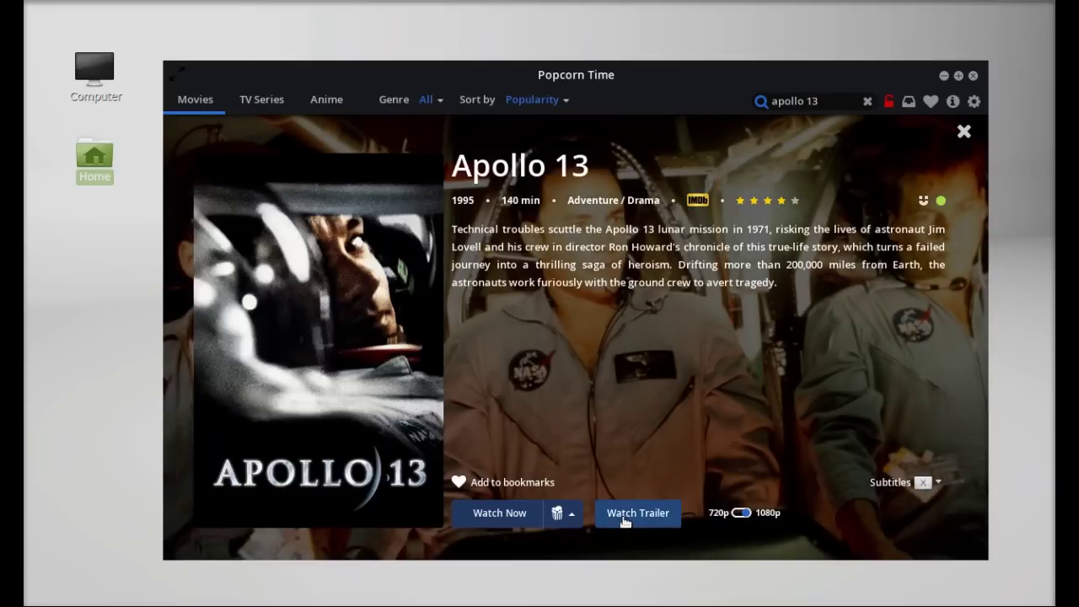
Set the movie's quality to 720p and its subtitles to English
click(741, 514)
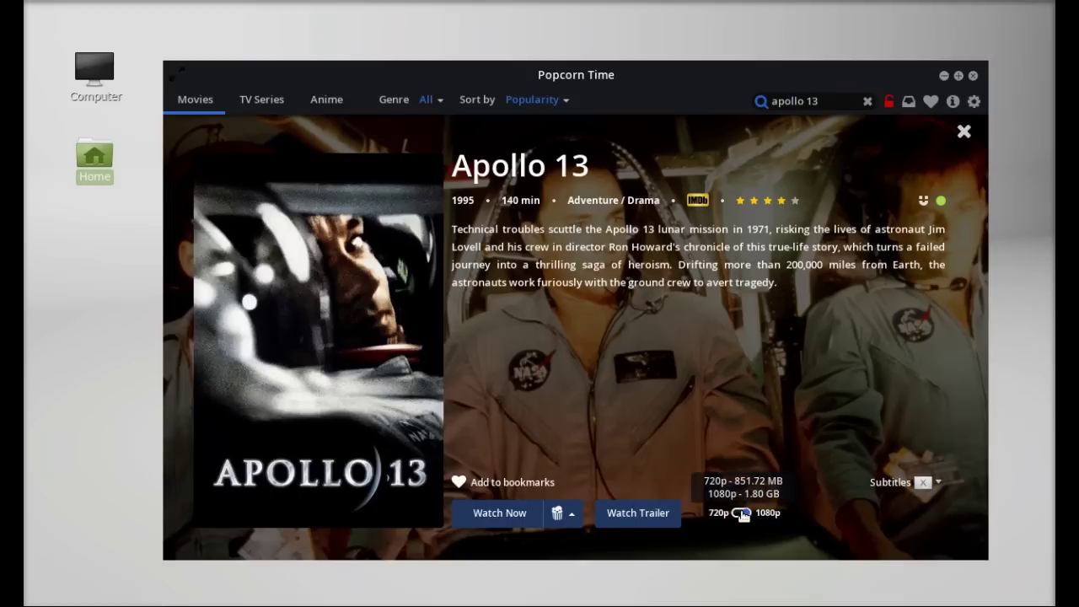
click(739, 516)
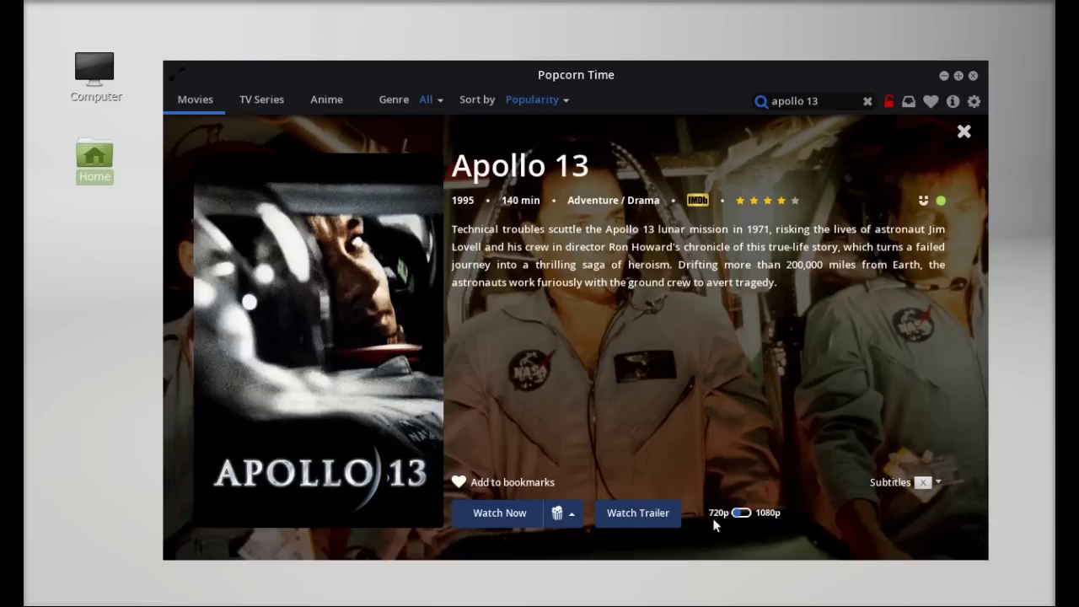
click(935, 484)
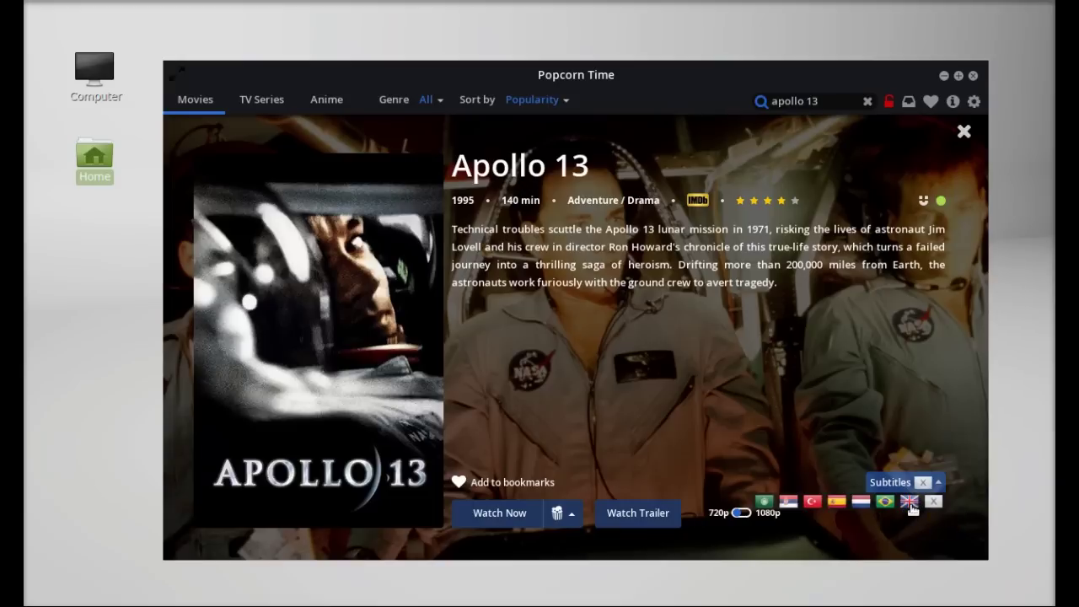
click(911, 504)
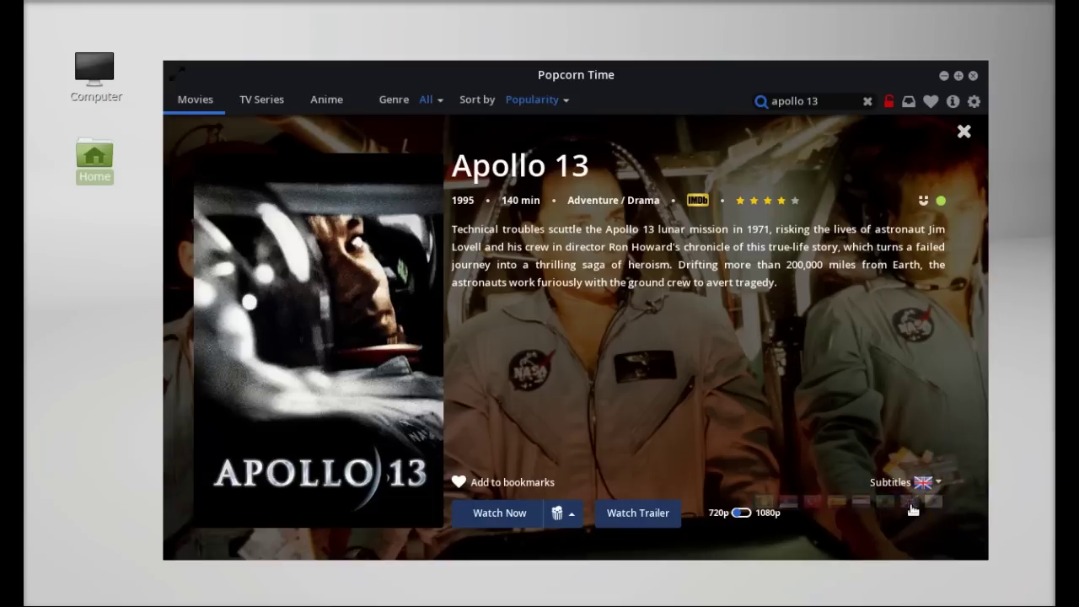
Start watching Apollo 13 in the built-in Popcorn Time player and bring up the playback controls
click(573, 515)
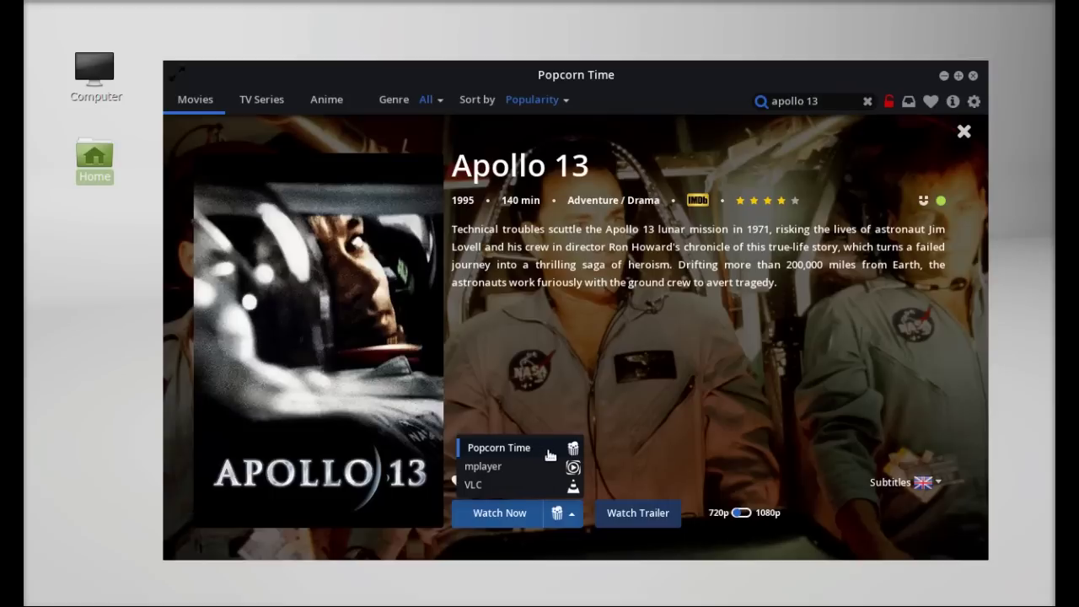
click(500, 512)
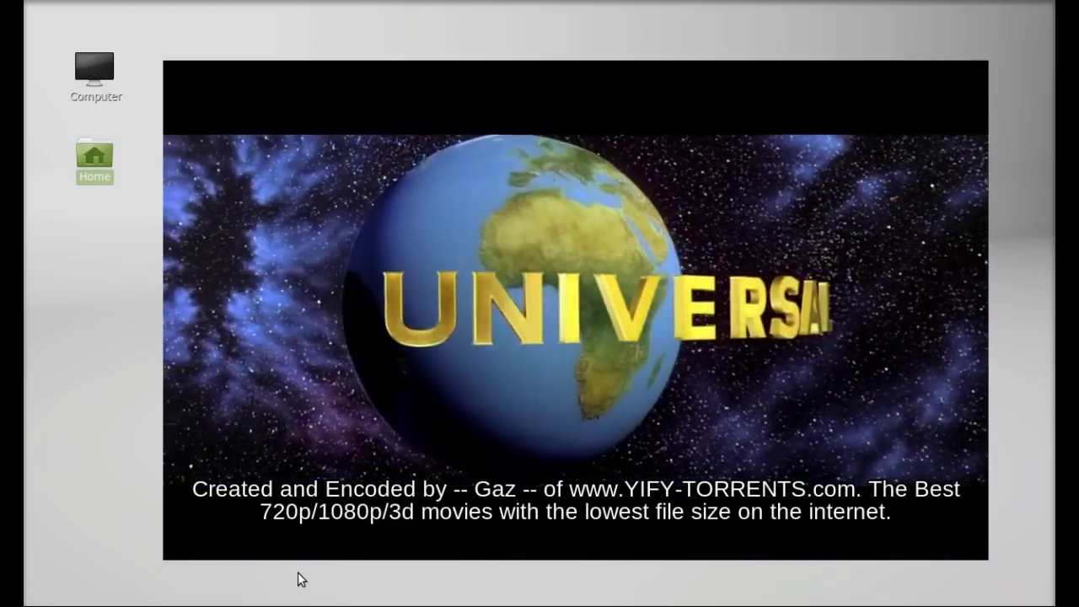
mouse_move(622, 432)
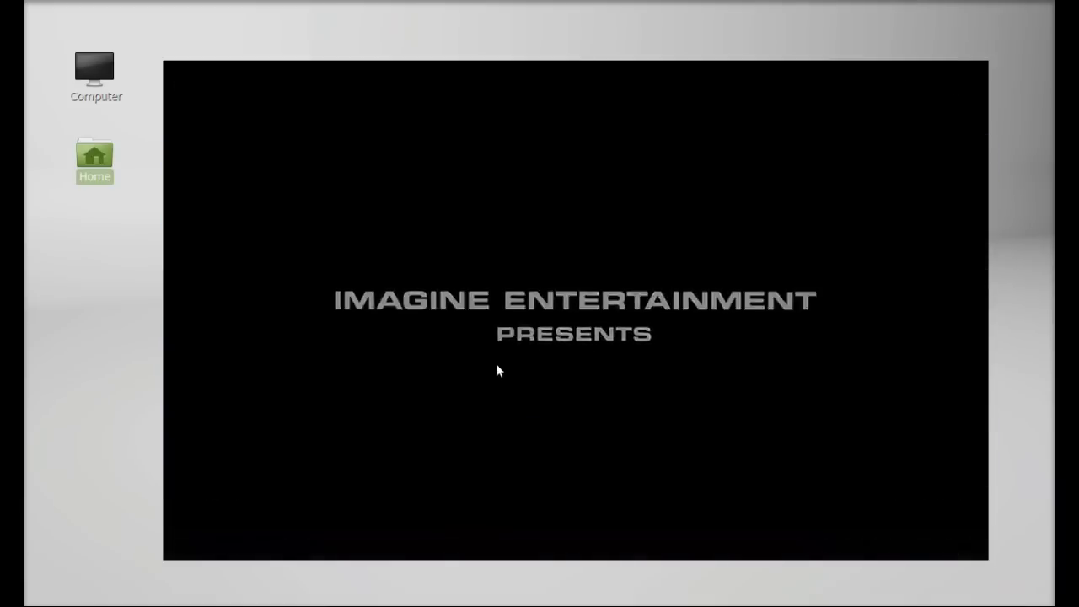
mouse_move(833, 297)
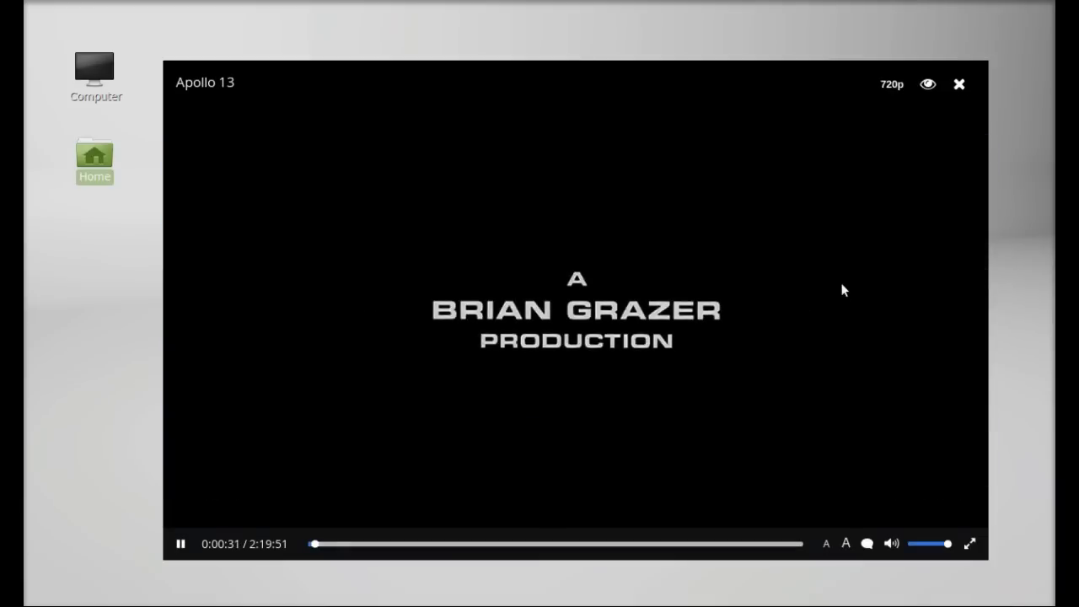